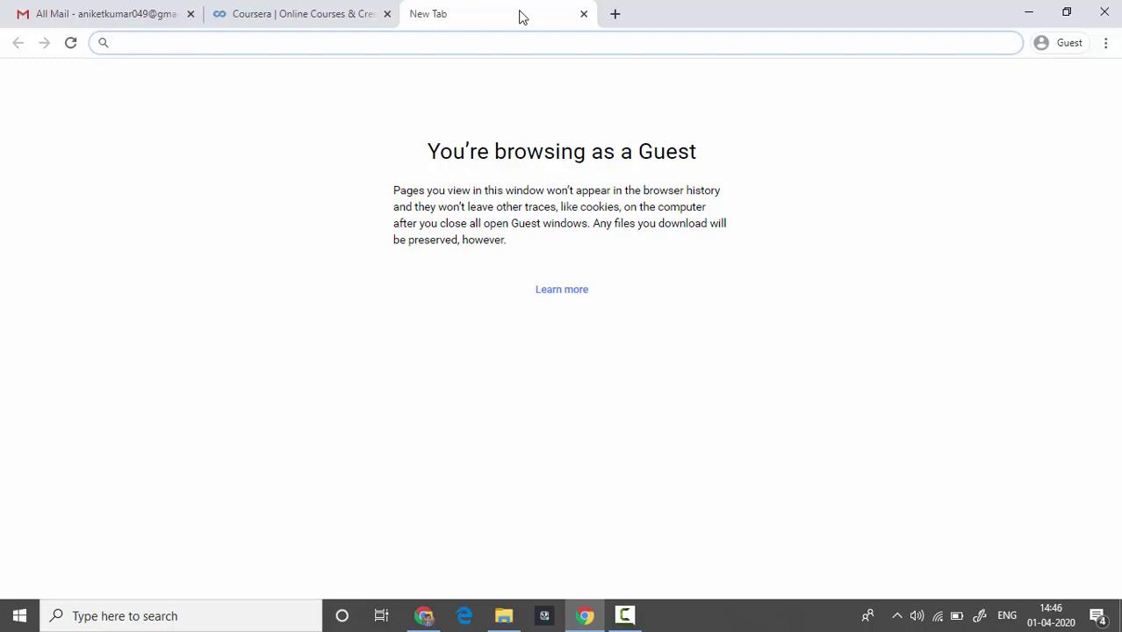
# Type the NSEC college address (entered as nsec.ac.ac.in) into the new tab's address bar
pyautogui.write('nsec.a')
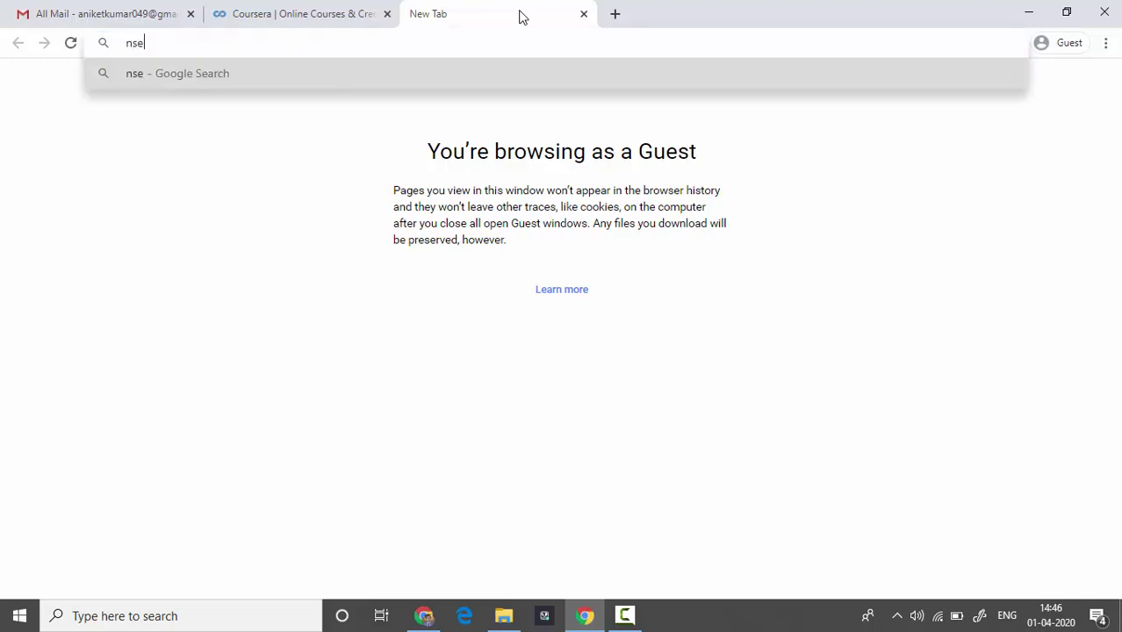
pyautogui.write('c.ac.in')
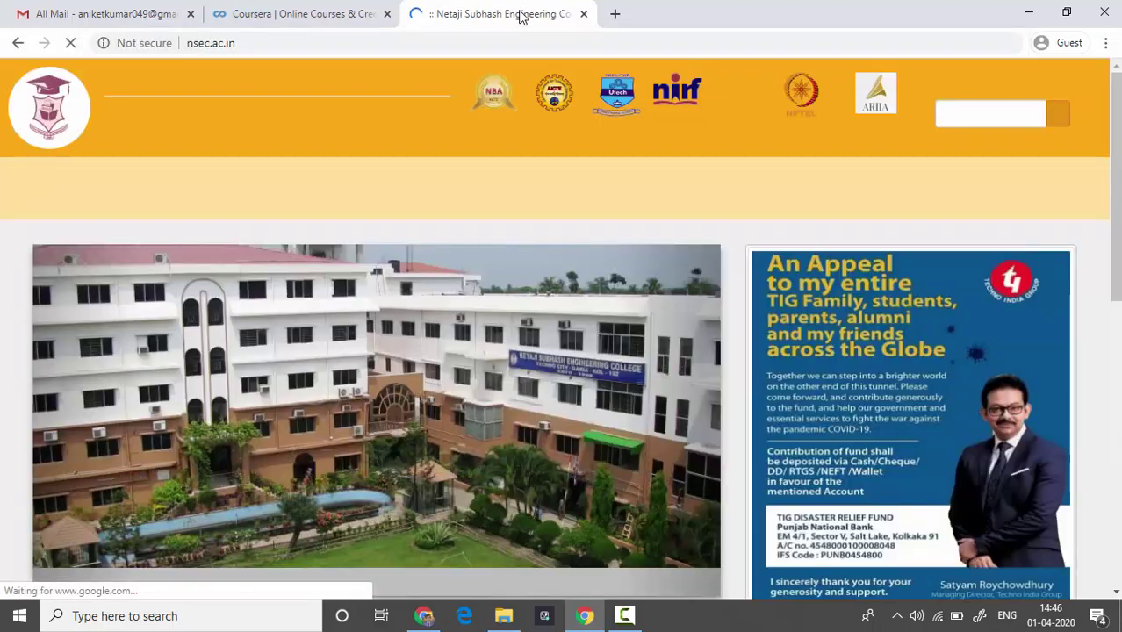
# Scroll down the nsec.ac.in homepage to the Coursera Together registration notice
pyautogui.scroll(-3, 821, 205)
pyautogui.scroll(-1, 946, 446)
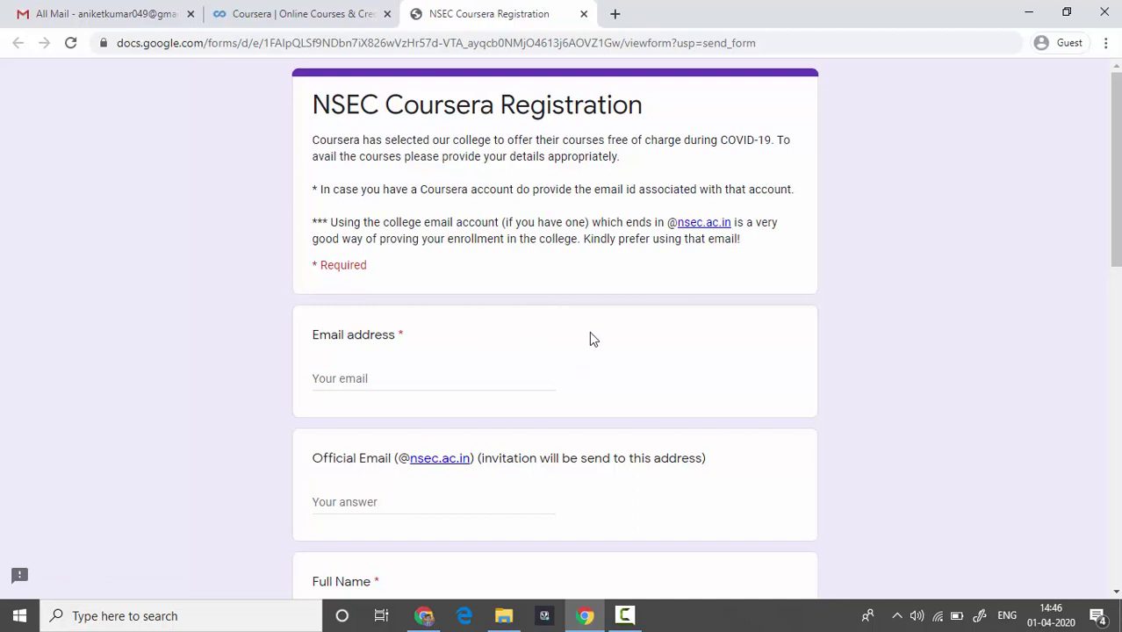
# Review the form's email, name, College ID, year, department and enrollment questions, leaving them blank
pyautogui.scroll(-2, 501, 338)
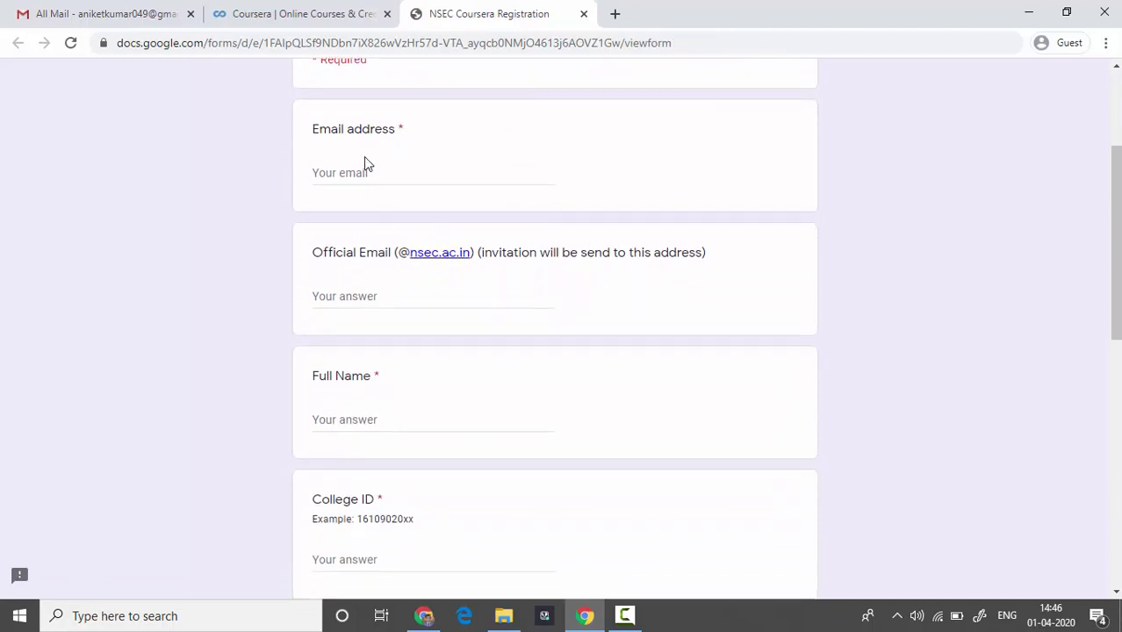
pyautogui.click(365, 173)
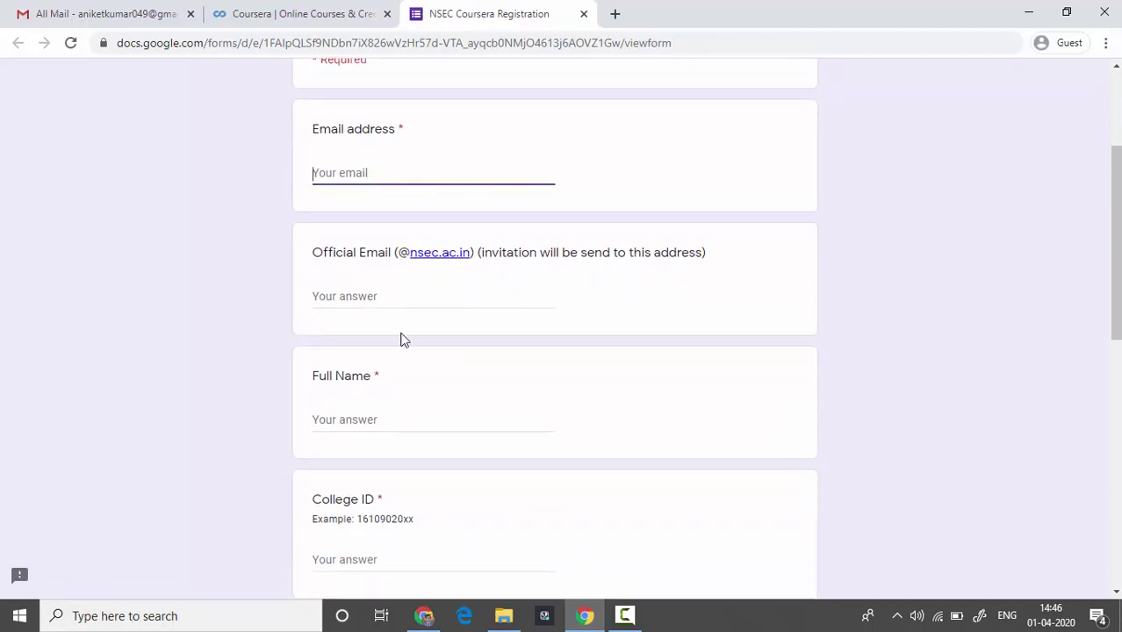
pyautogui.scroll(-1, 444, 260)
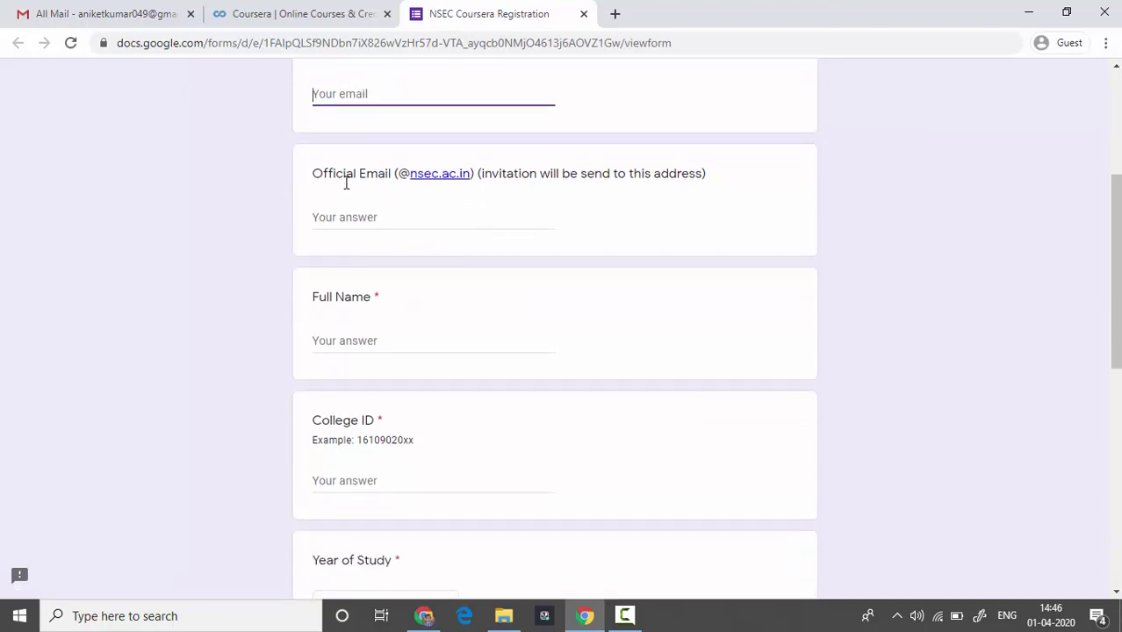
pyautogui.scroll(-1, 391, 297)
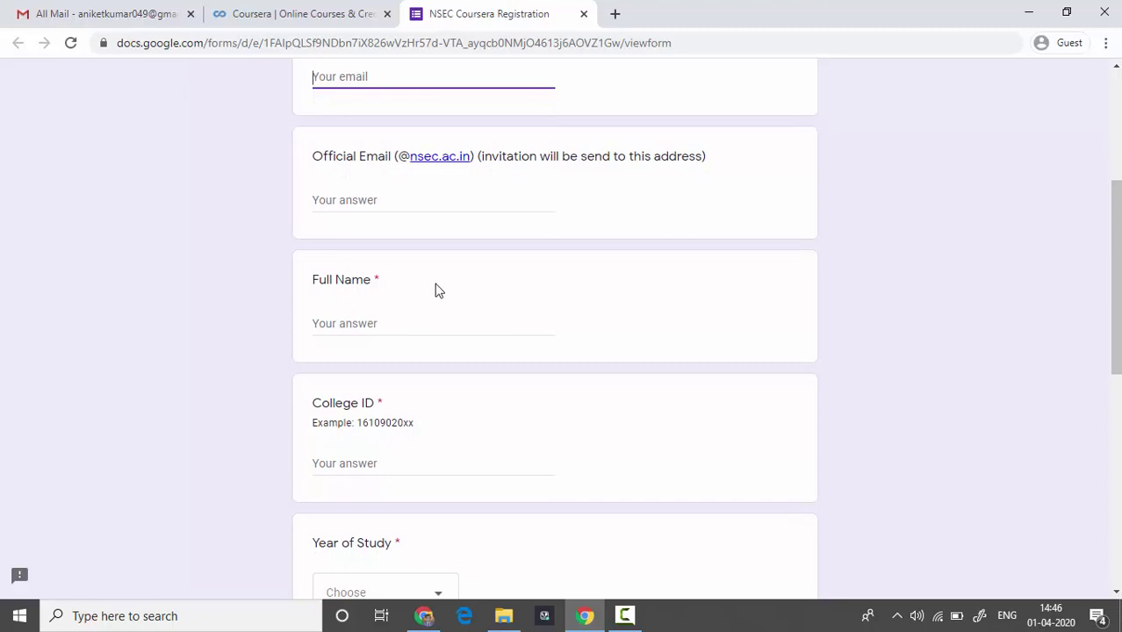
pyautogui.scroll(-4, 329, 226)
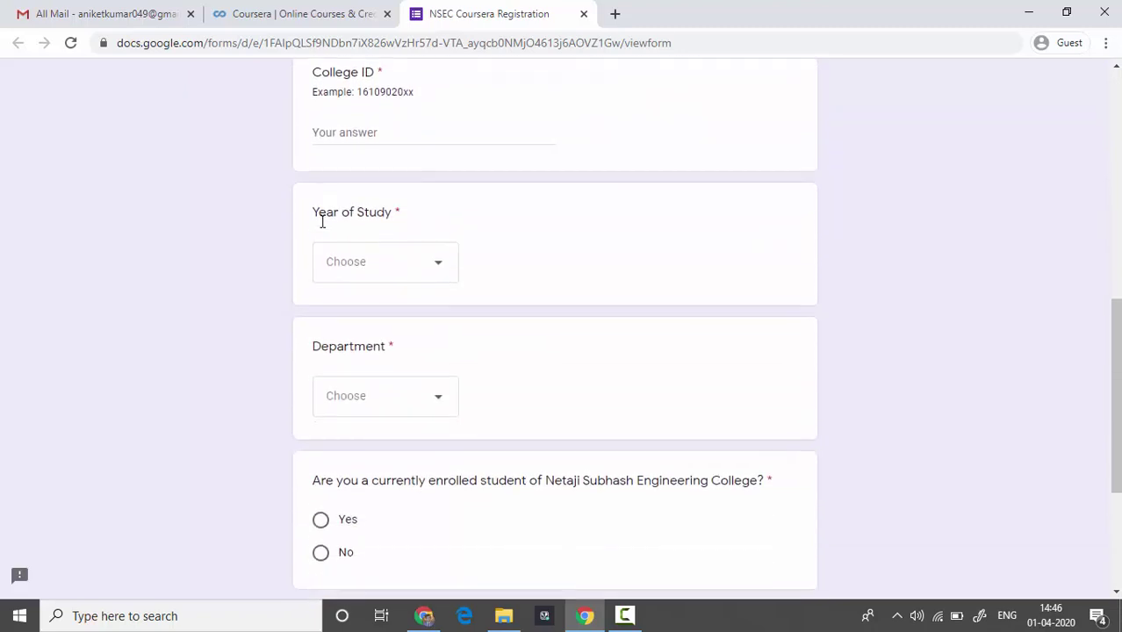
pyautogui.scroll(-2, 329, 171)
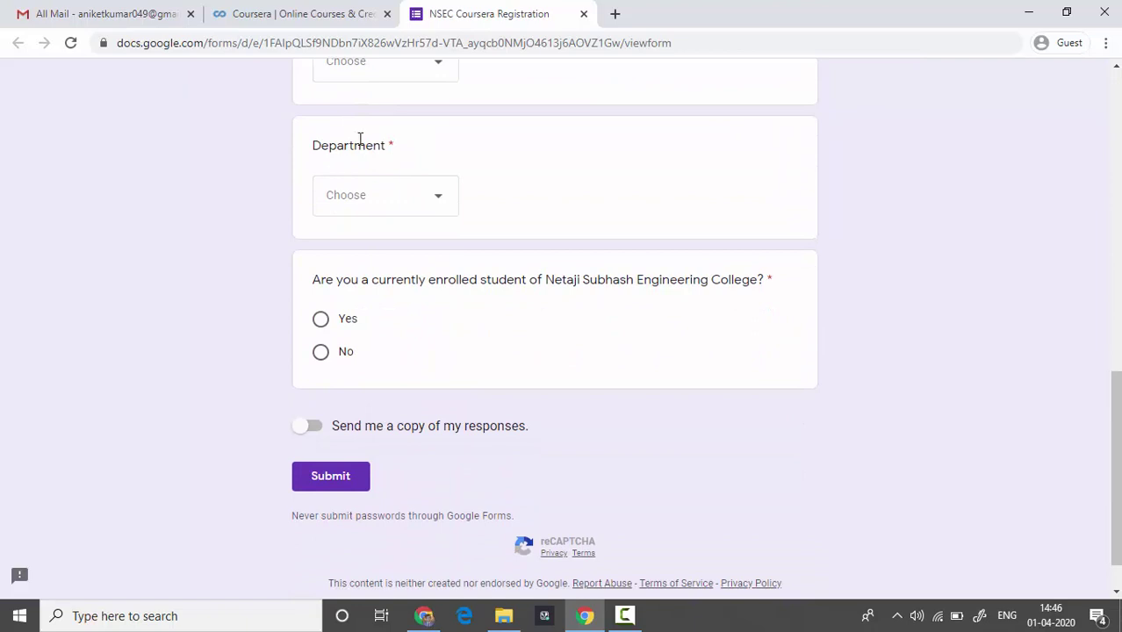
# Close the registration form and open the Netaji Subhash Coursera invitation email in Gmail
pyautogui.click(584, 15)
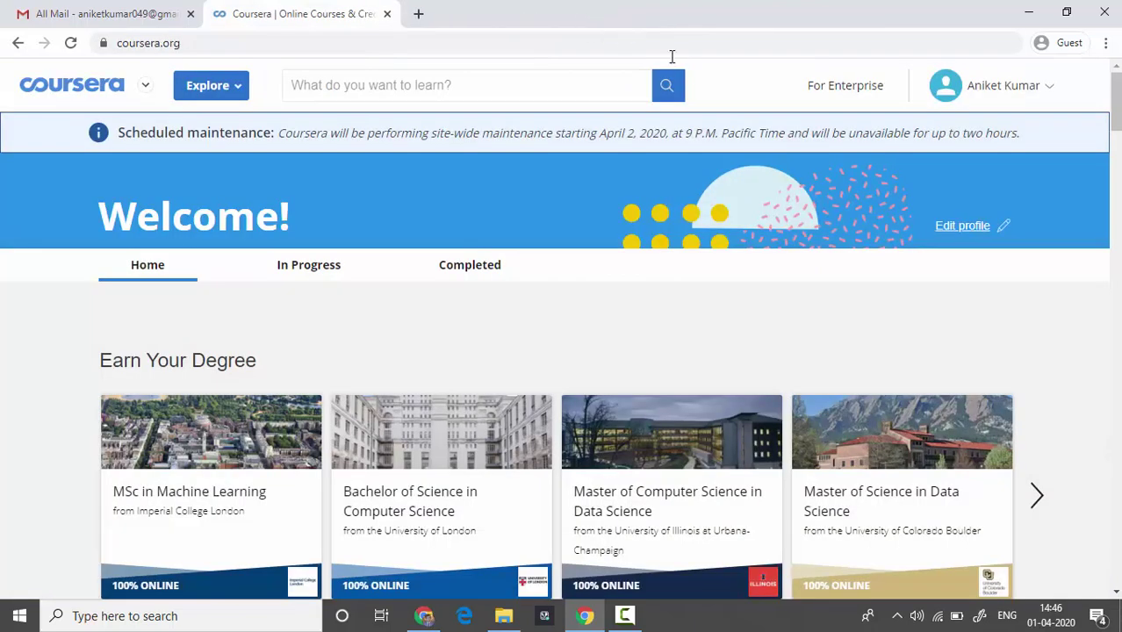
pyautogui.click(58, 9)
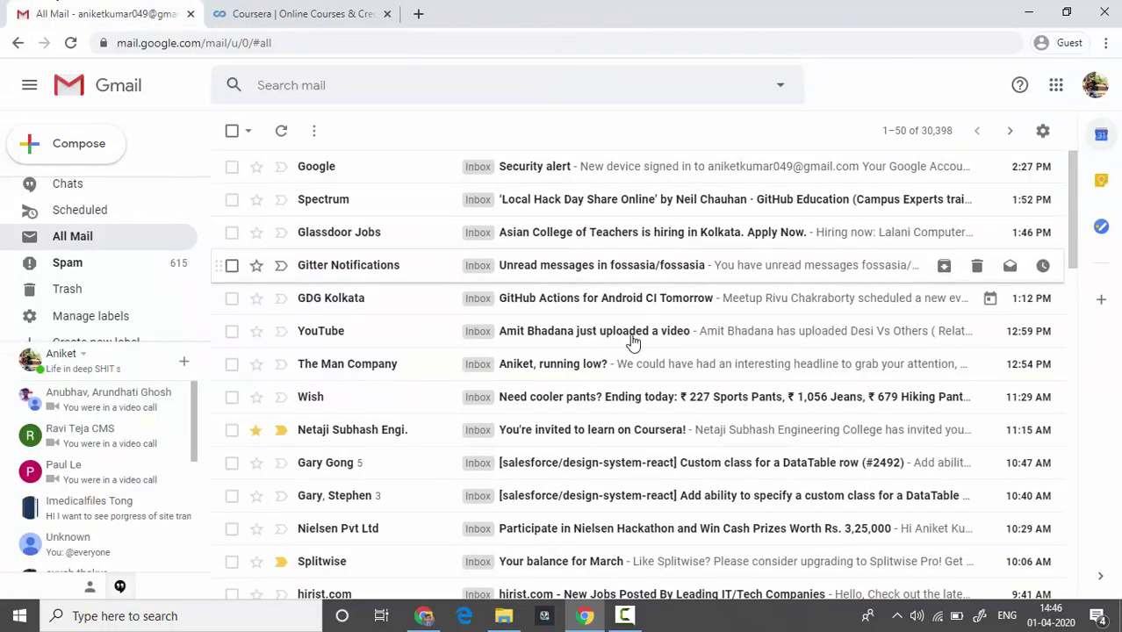
pyautogui.click(556, 435)
# Follow the invitation's join link, resend the Coursera confirmation email, and return to All Mail
pyautogui.scroll(-3, 700, 331)
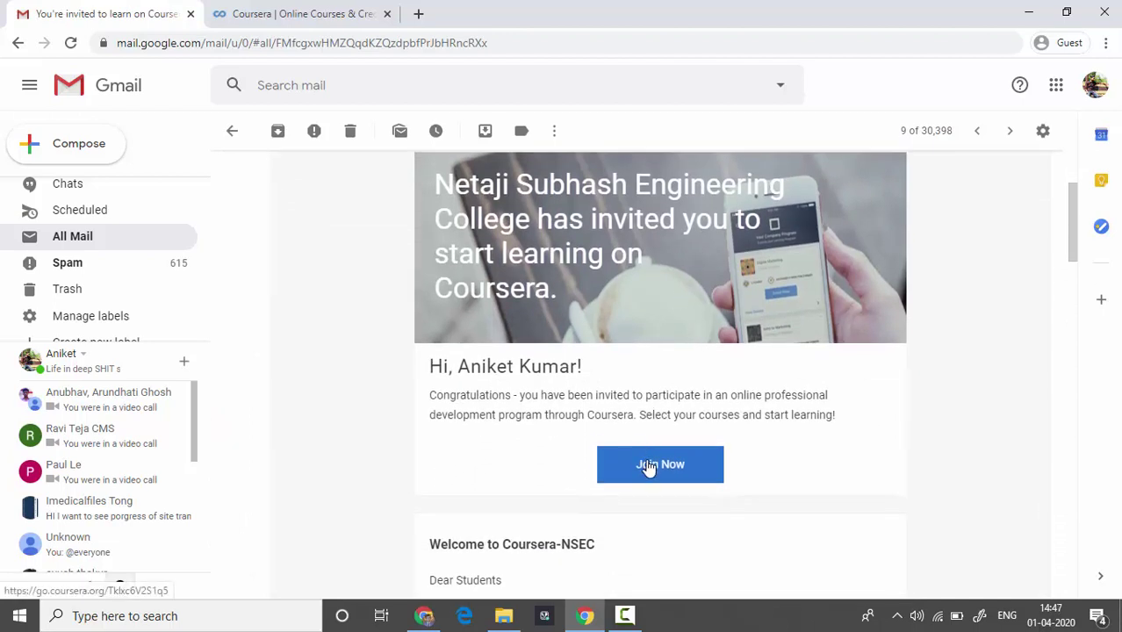
pyautogui.scroll(-2, 647, 466)
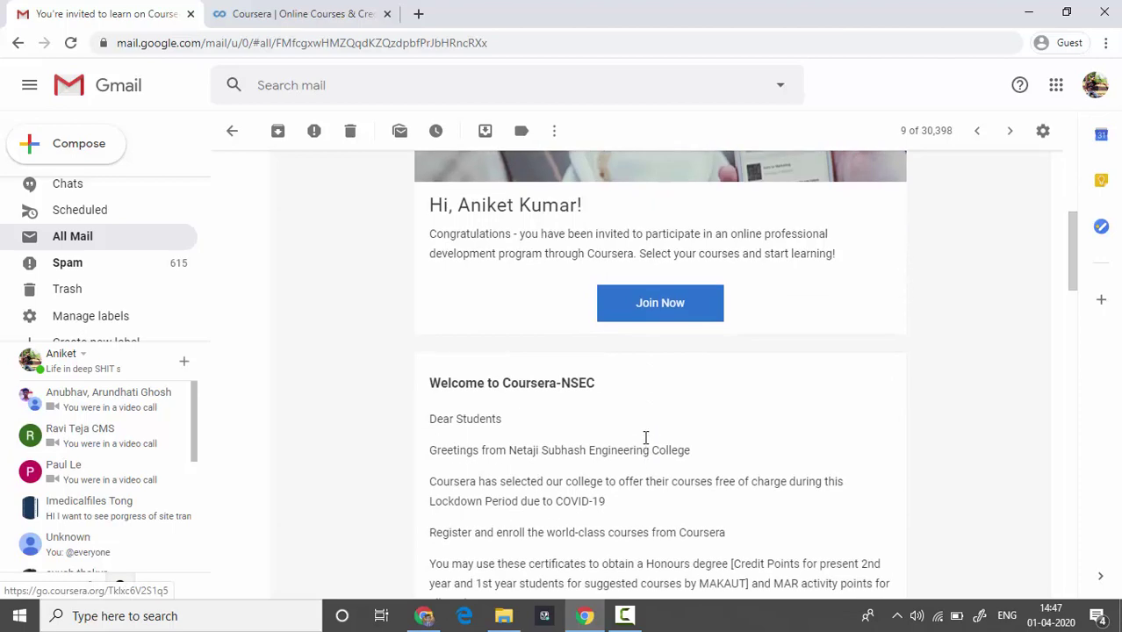
pyautogui.scroll(-13, 658, 301)
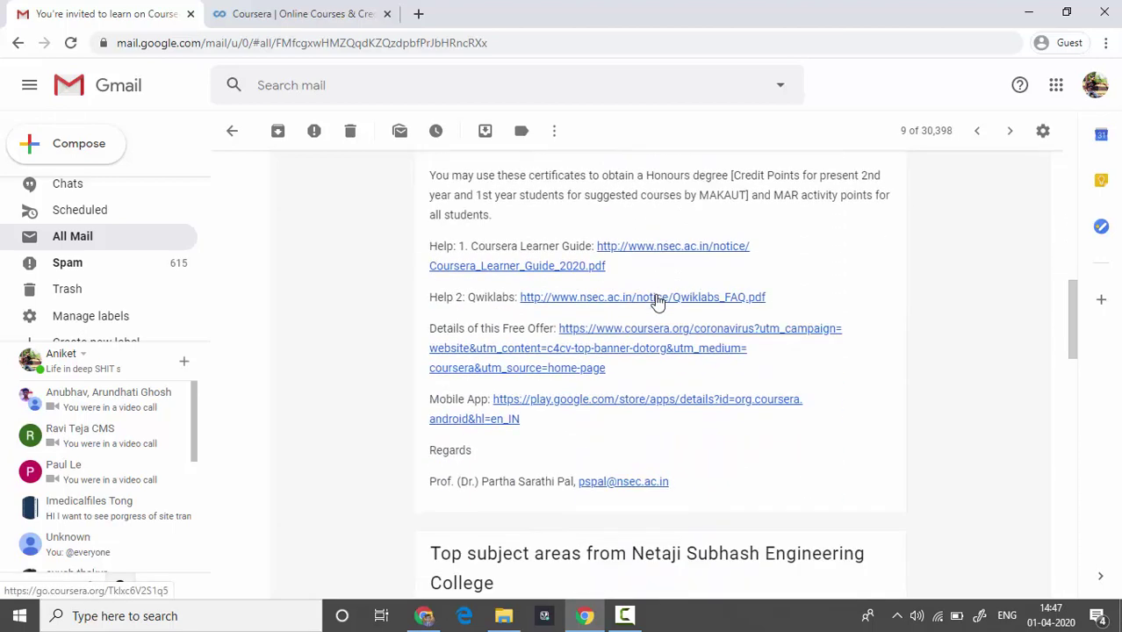
pyautogui.scroll(-9, 659, 302)
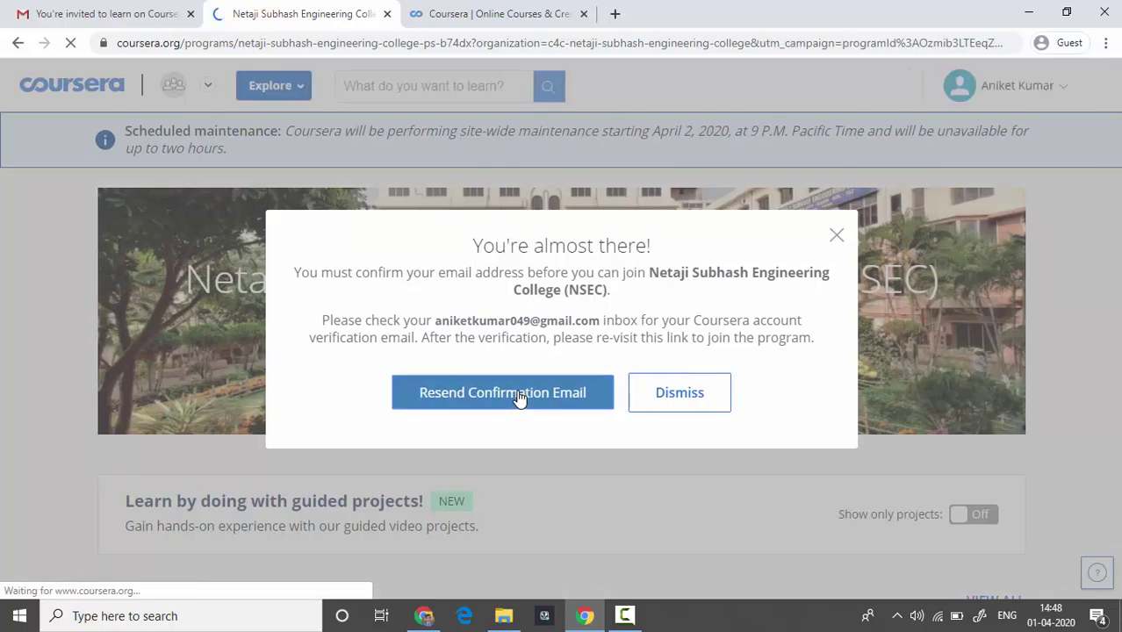
pyautogui.click(500, 395)
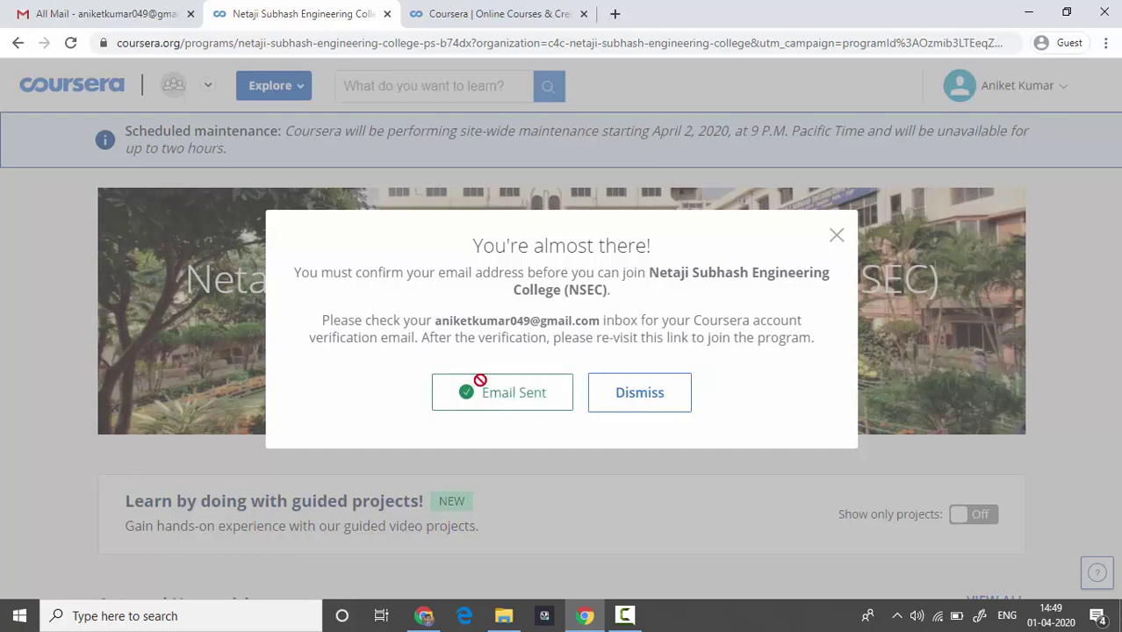
pyautogui.click(44, 7)
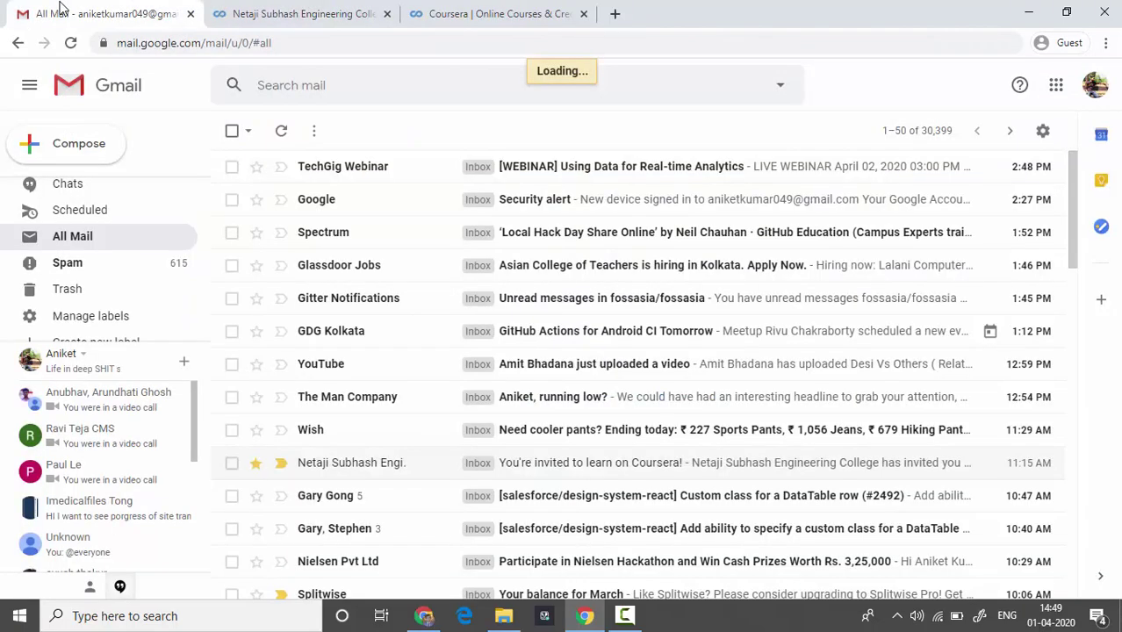
# Refresh Gmail and open the Coursera Support 'Action Required' confirmation email to verify the address
pyautogui.click(90, 239)
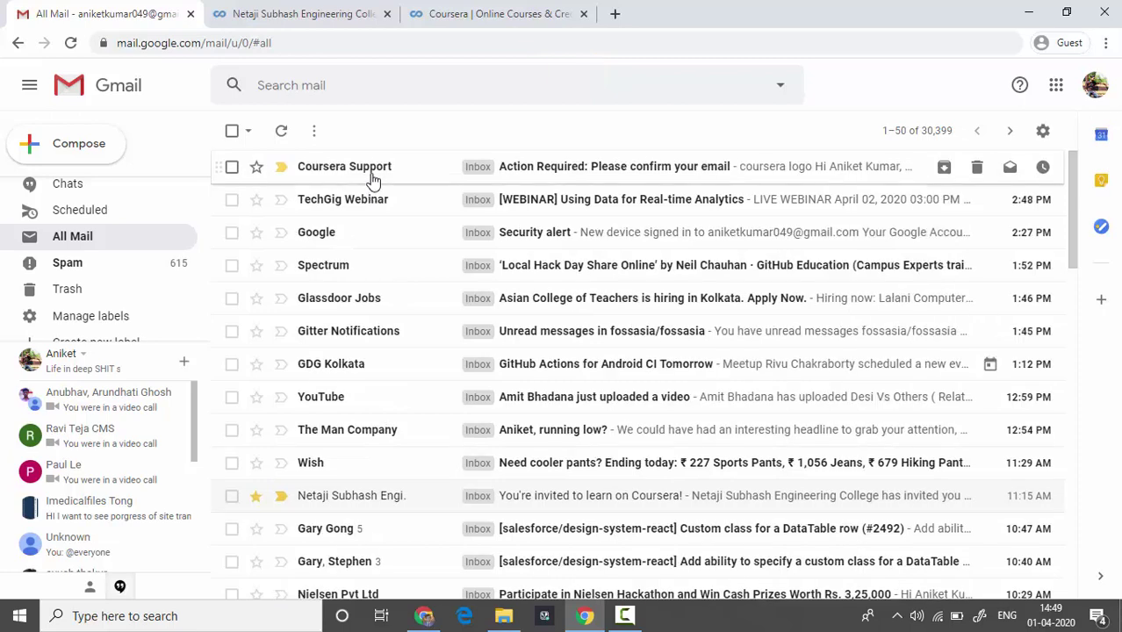
pyautogui.click(373, 177)
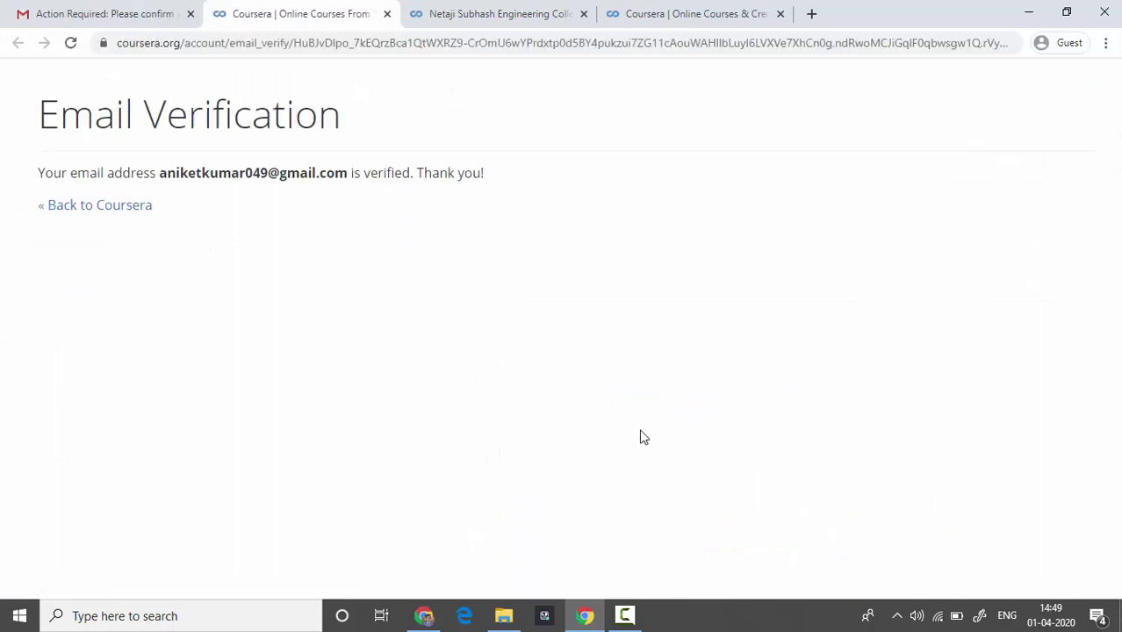
# From the Coursera home page, switch to the Netaji Subhash Engineering College (NSEC) program
pyautogui.click(84, 207)
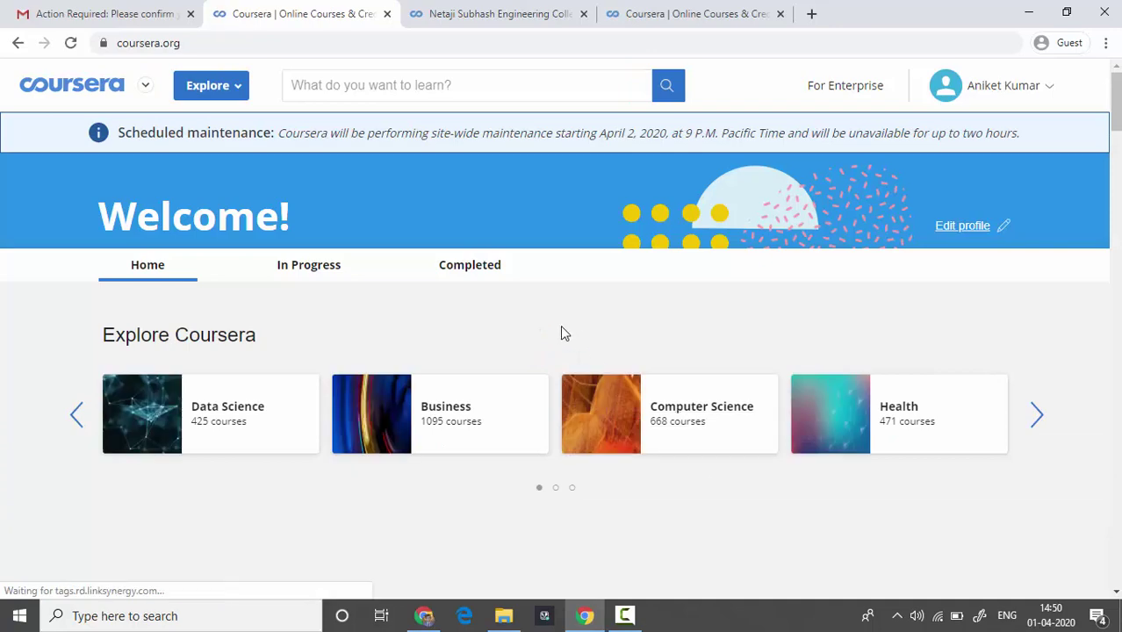
pyautogui.scroll(-1, 474, 322)
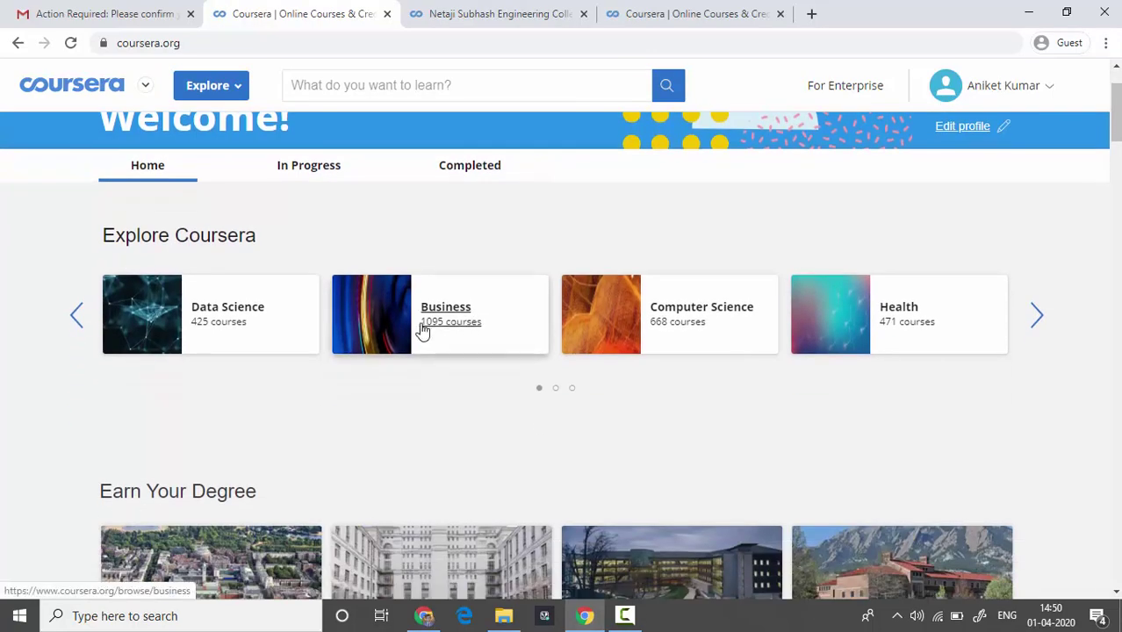
pyautogui.scroll(-2, 421, 328)
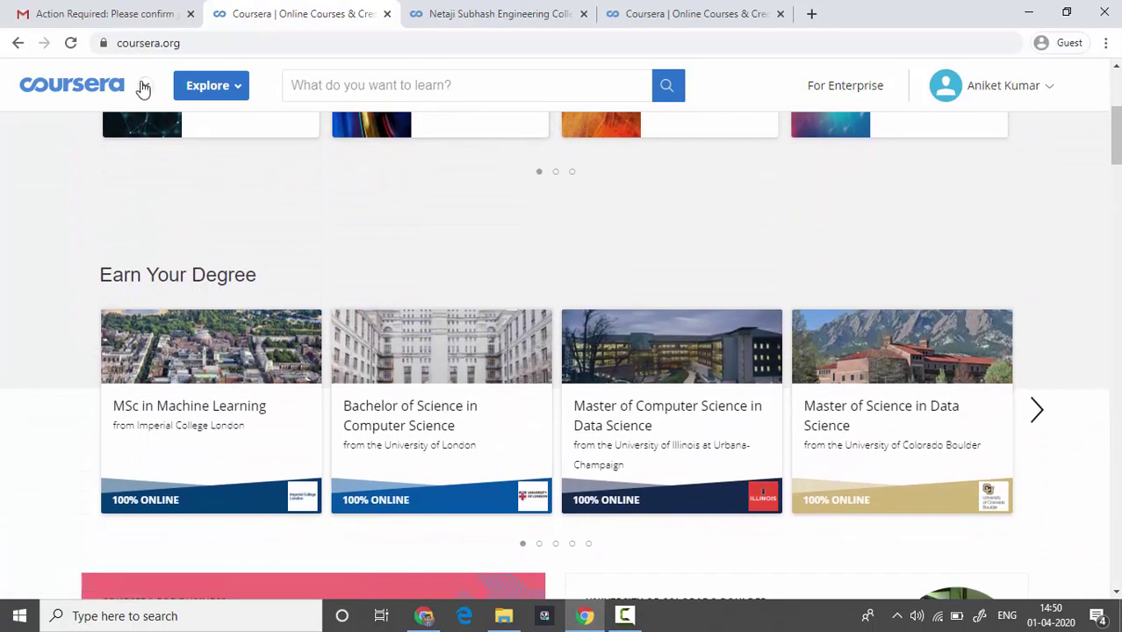
pyautogui.click(144, 88)
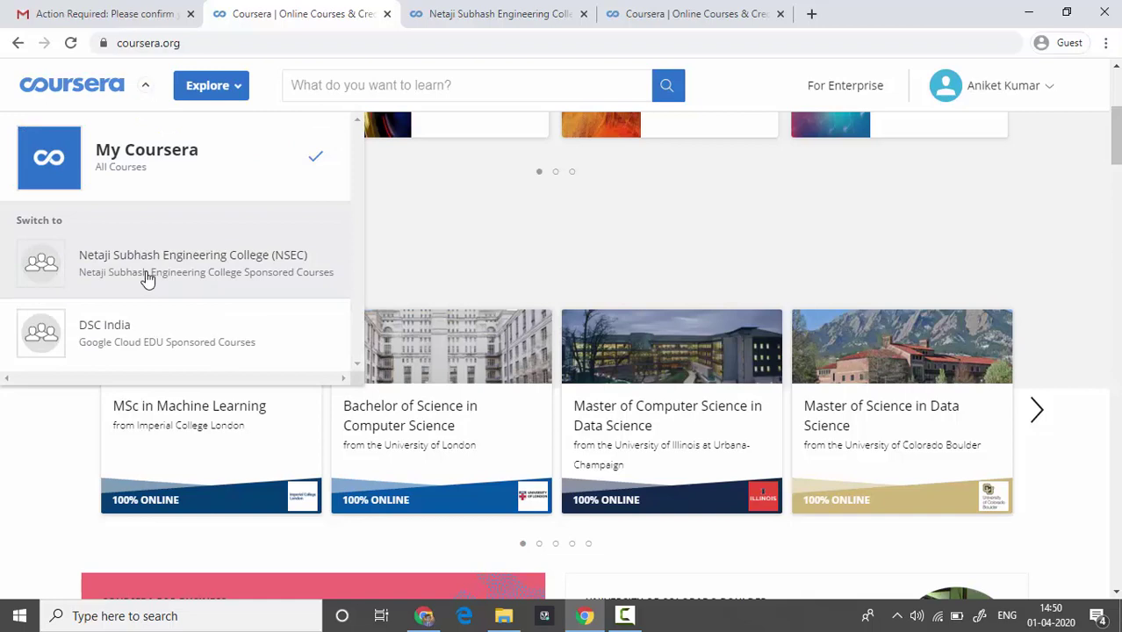
pyautogui.click(148, 277)
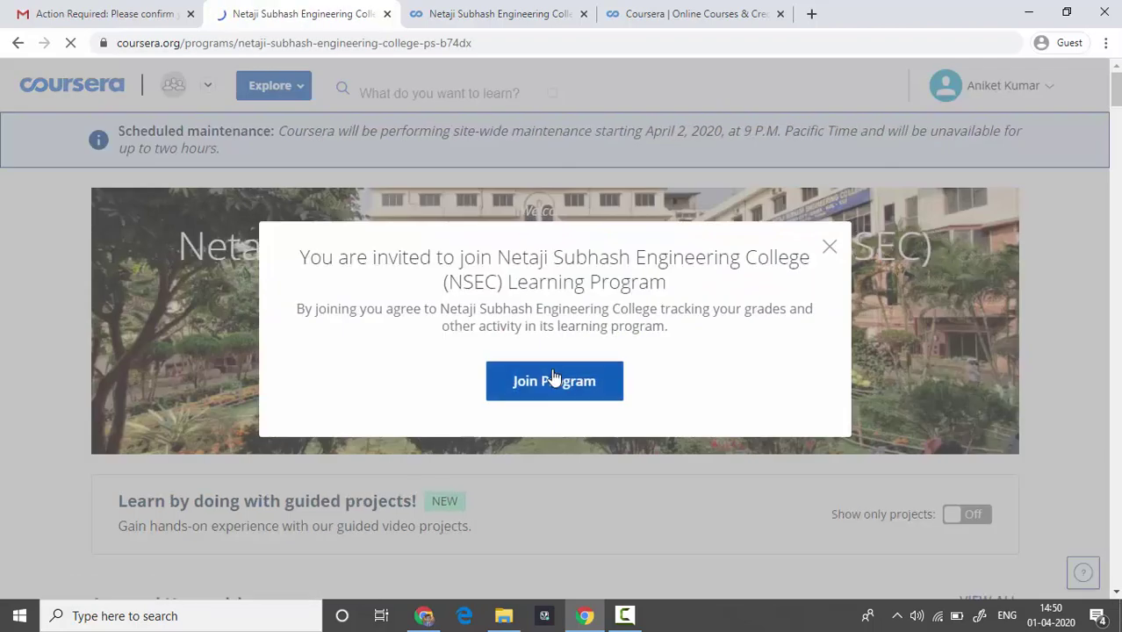
# Accept and confirm the invitation to join the NSEC learning program
pyautogui.click(550, 379)
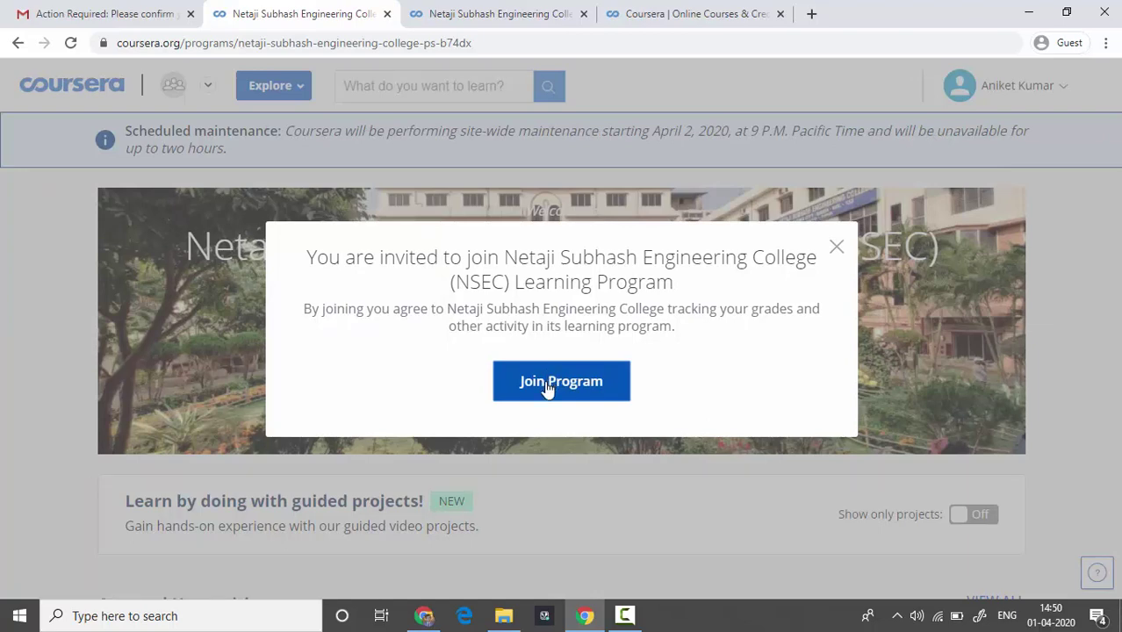
pyautogui.click(545, 386)
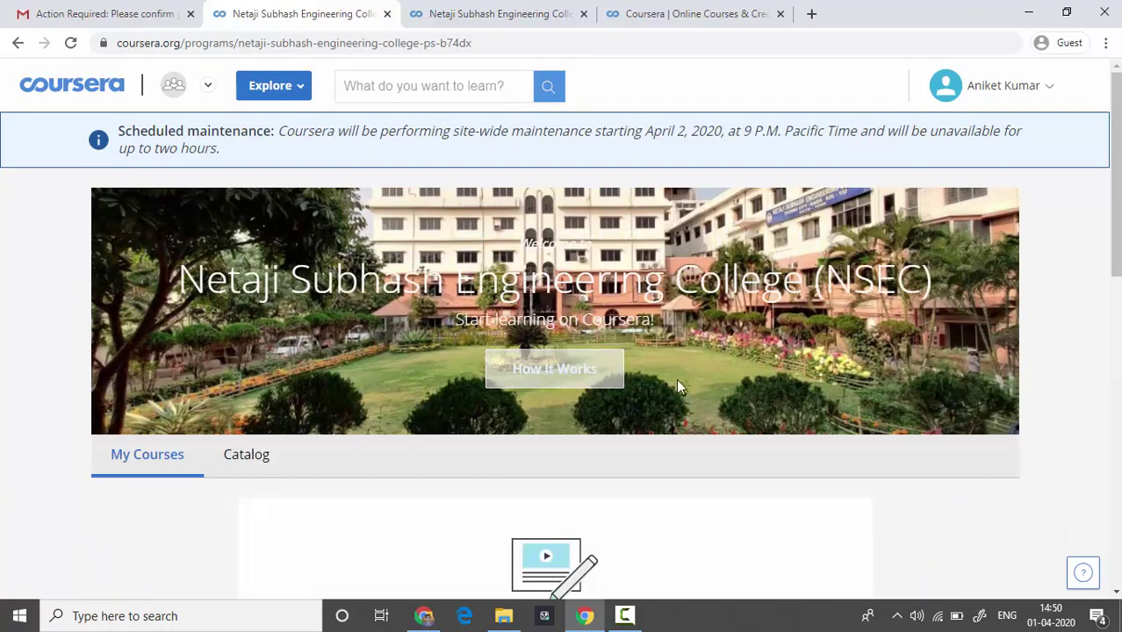
pyautogui.scroll(-3, 368, 269)
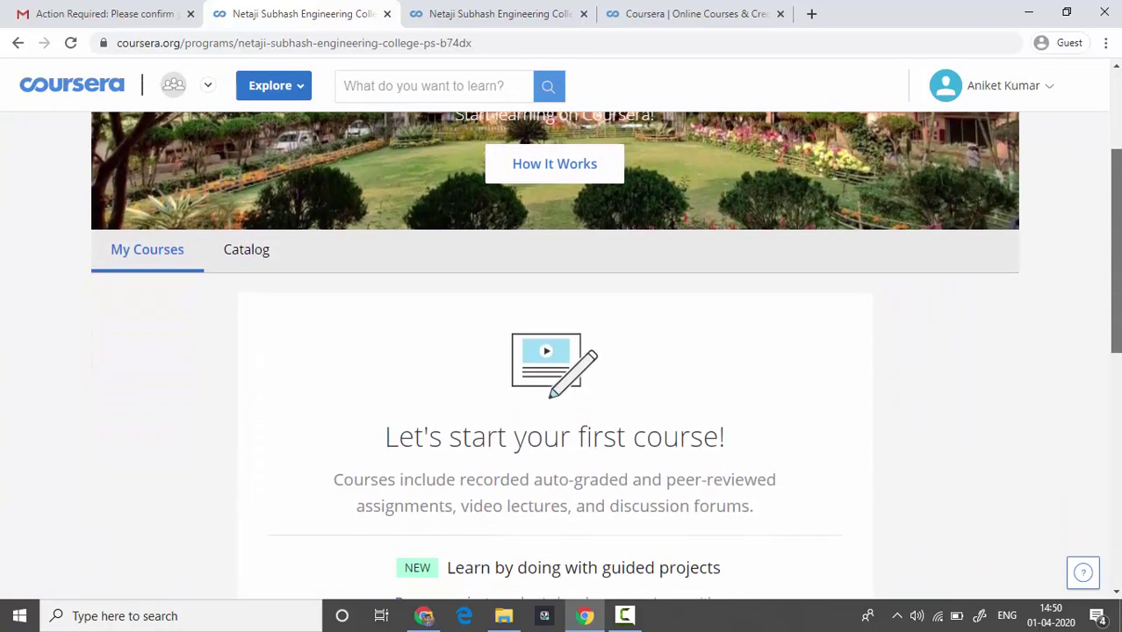
# Browse the program's course catalog, reviewing and then closing the Algorithmic Toolbox details
pyautogui.click(244, 265)
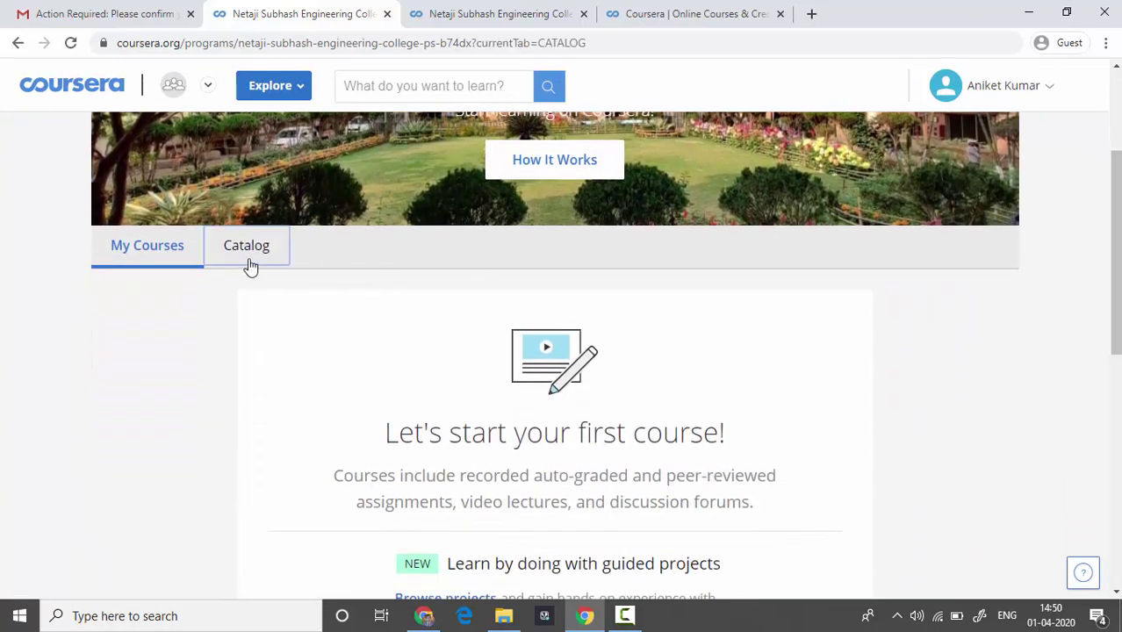
pyautogui.scroll(-3, 766, 403)
pyautogui.scroll(-8, 513, 418)
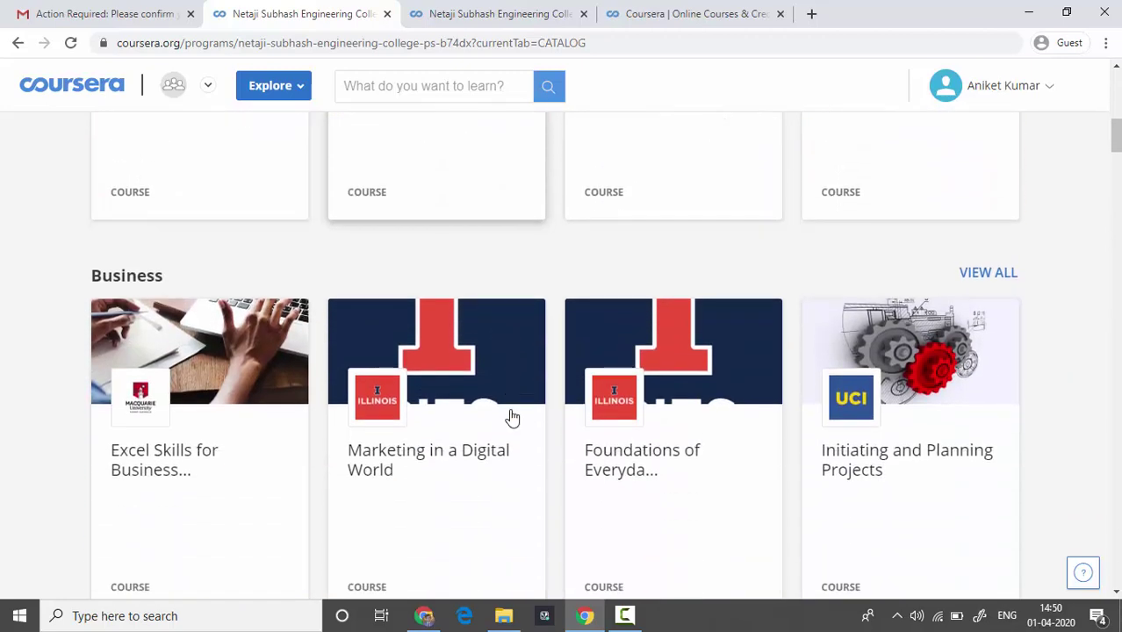
pyautogui.scroll(-4, 406, 389)
pyautogui.scroll(-1, 407, 389)
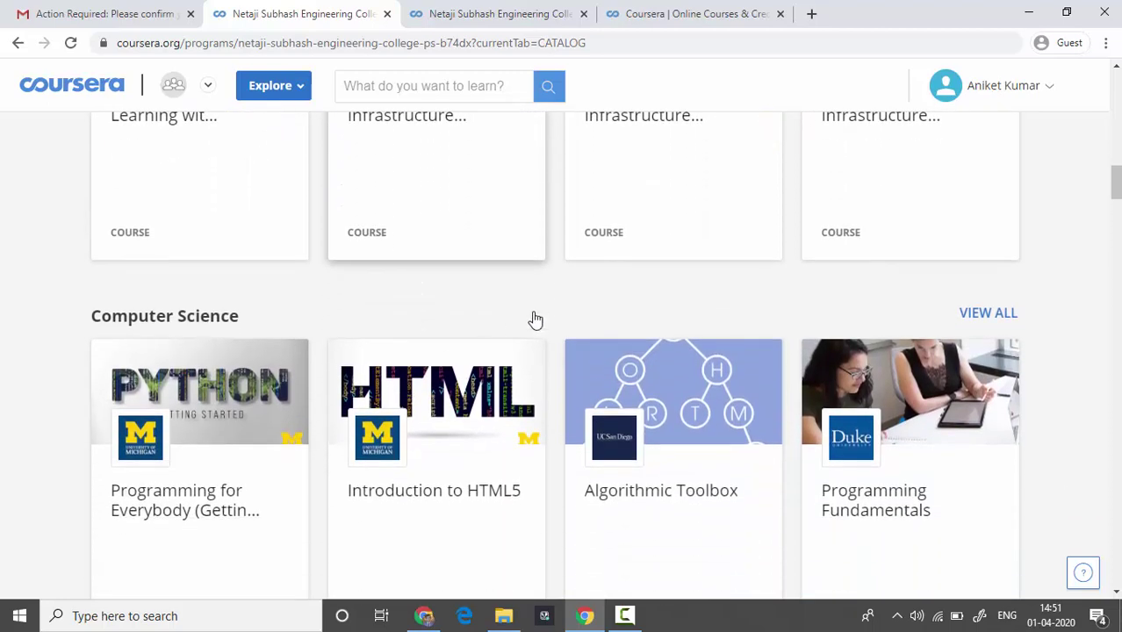
pyautogui.scroll(-3, 534, 318)
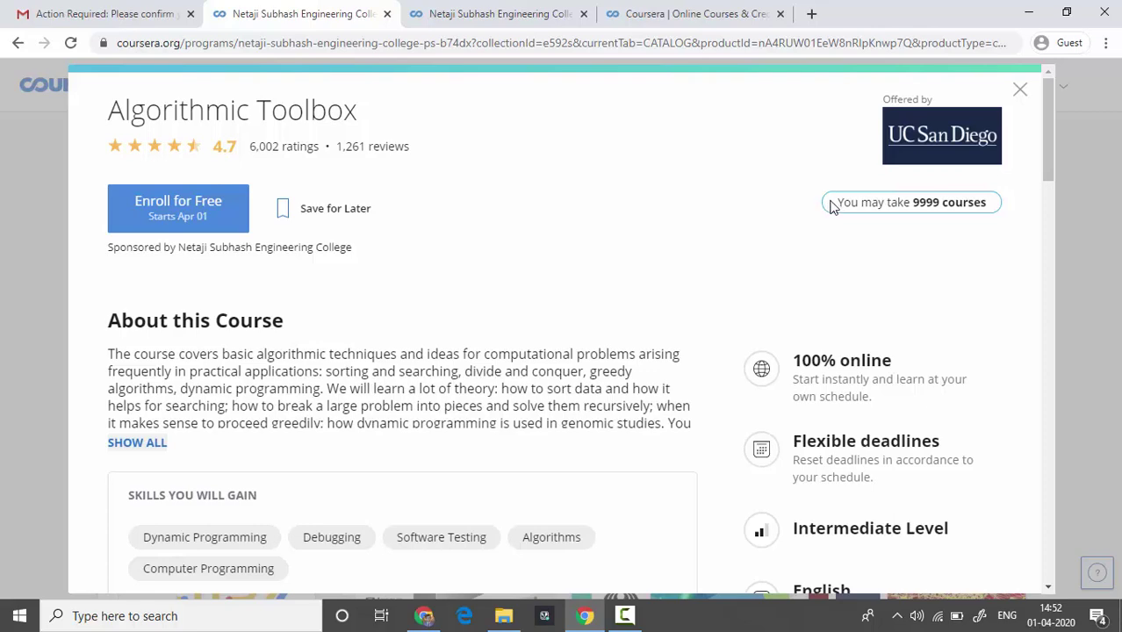
pyautogui.moveTo(833, 205); pyautogui.dragTo(991, 217)
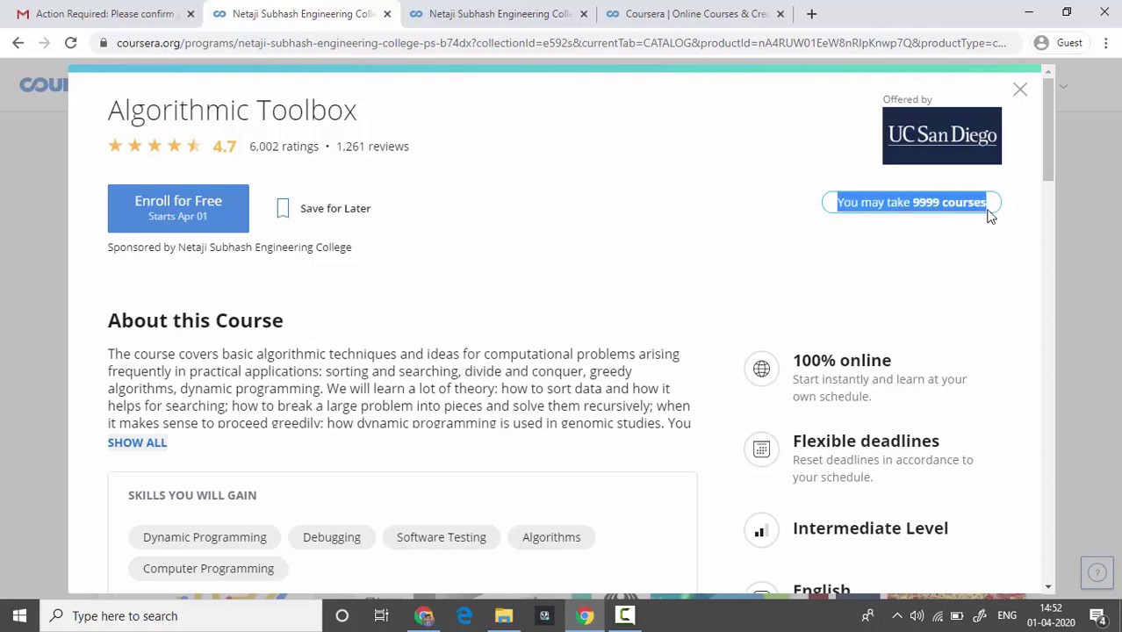
pyautogui.click(1020, 90)
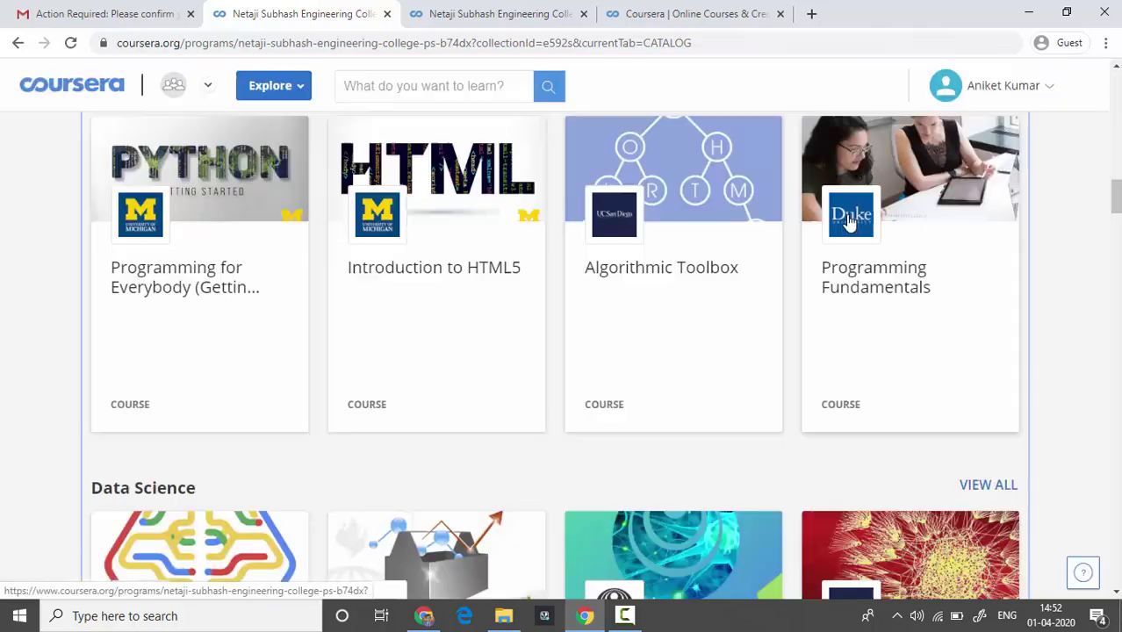
pyautogui.scroll(-4, 604, 223)
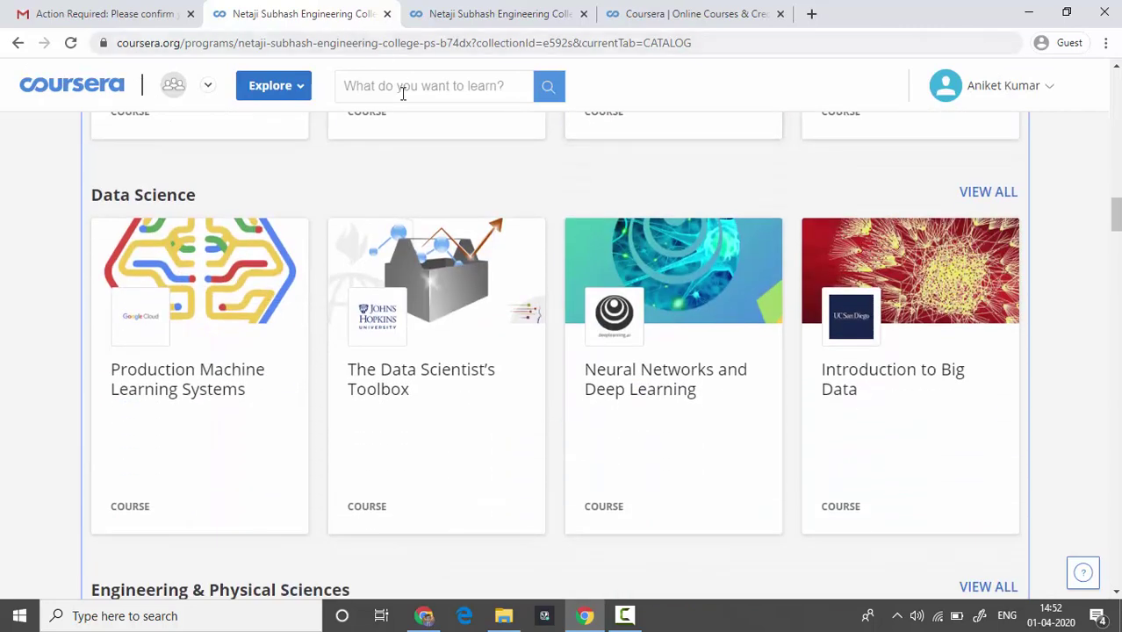
# Search the catalog for 'Machile learning', then correct the query to 'Machine learning'
pyautogui.click(403, 91)
pyautogui.write('Machile learning')
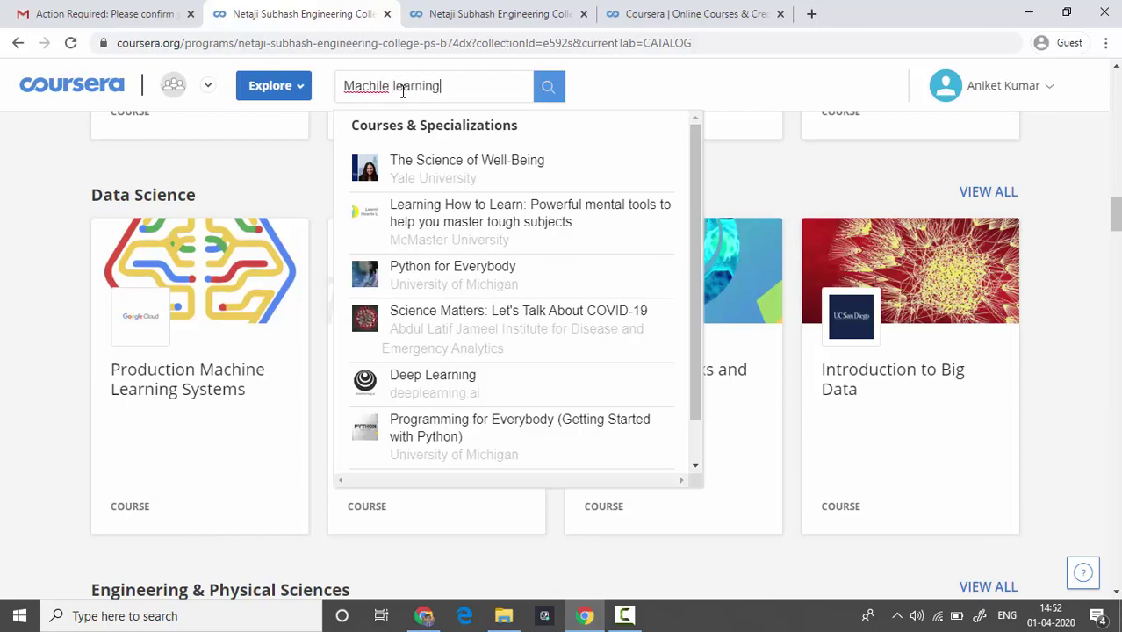
pyautogui.press('Return')
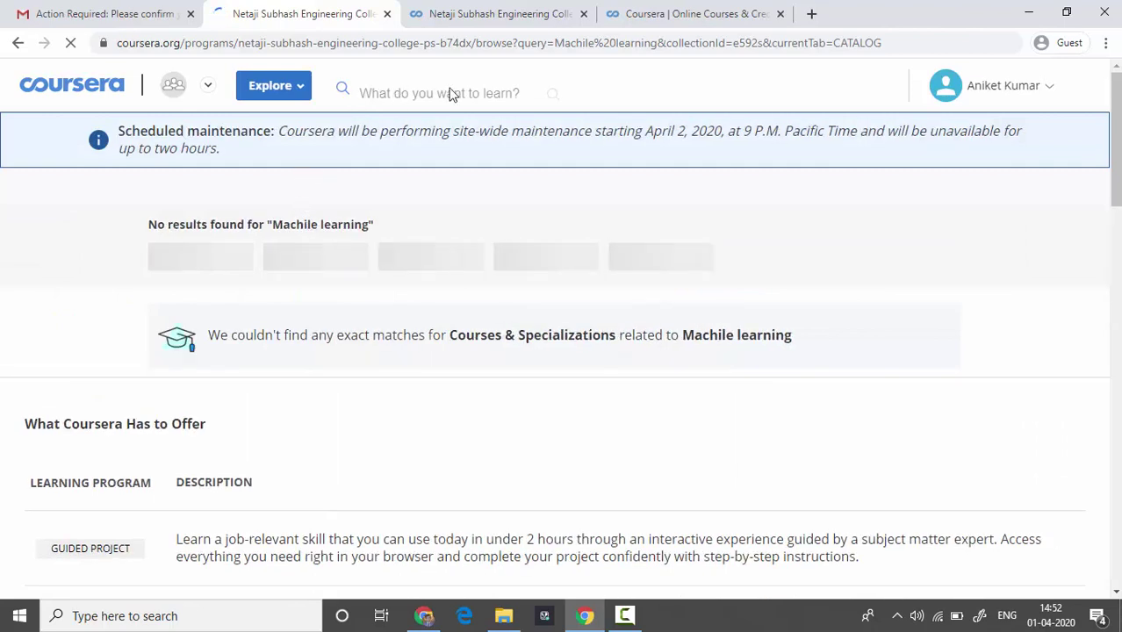
pyautogui.click(418, 100)
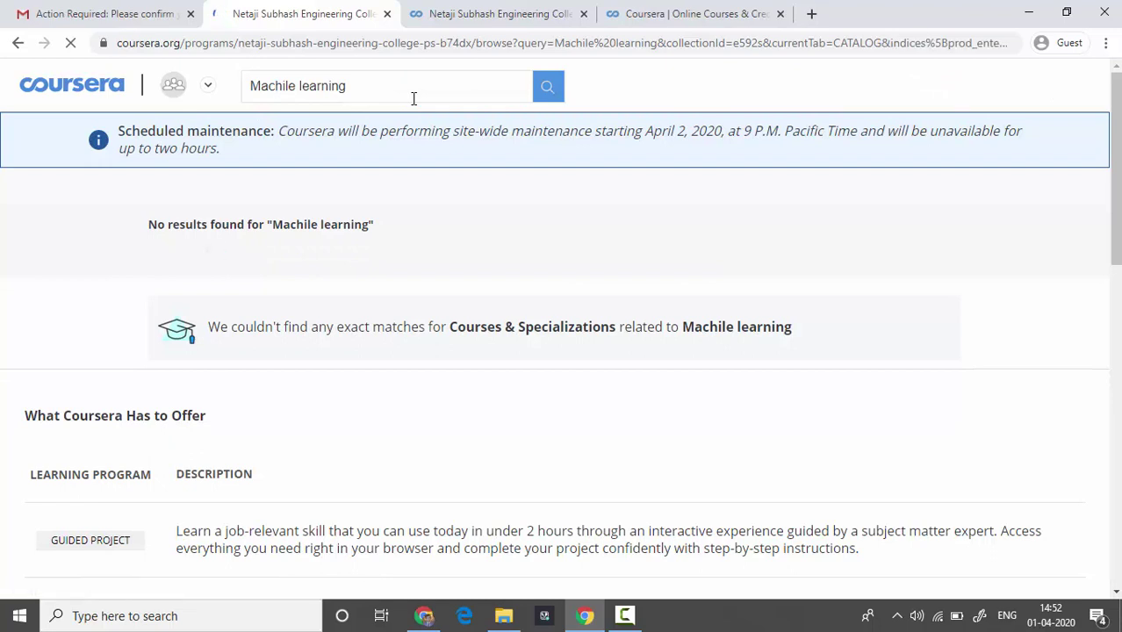
pyautogui.click(291, 85)
pyautogui.press('BackSpace')
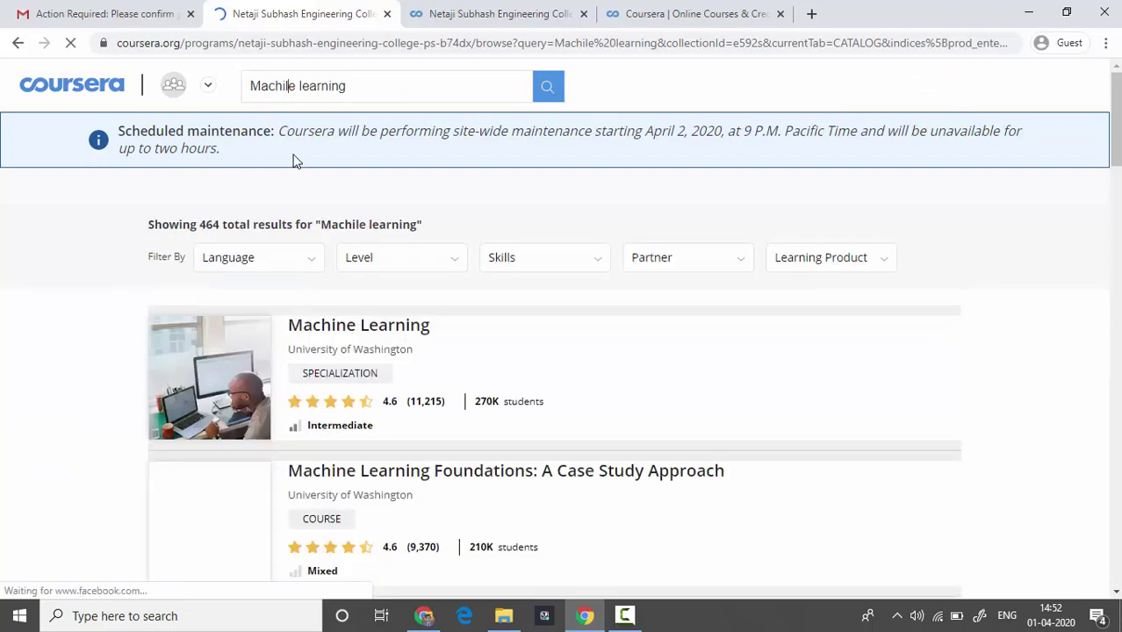
pyautogui.write('n')
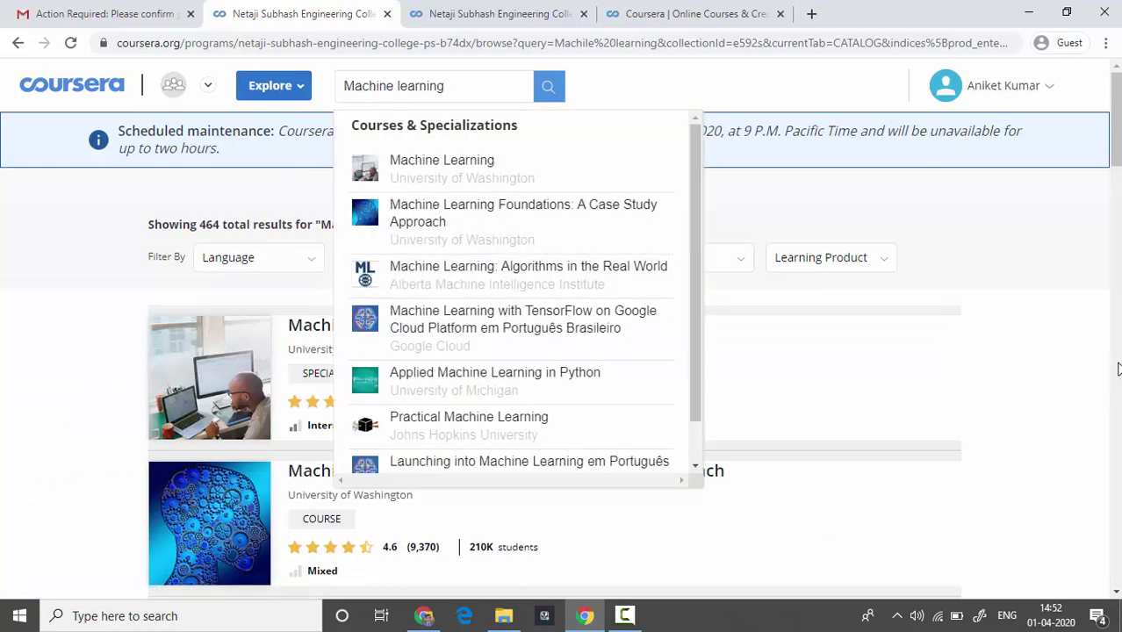
# Scroll through the 464 machine learning results, led by University of Washington's specialization
pyautogui.scroll(-5, 878, 351)
pyautogui.click(1007, 344)
pyautogui.scroll(5, 789, 233)
pyautogui.scroll(-2, 379, 351)
pyautogui.scroll(-10, 368, 256)
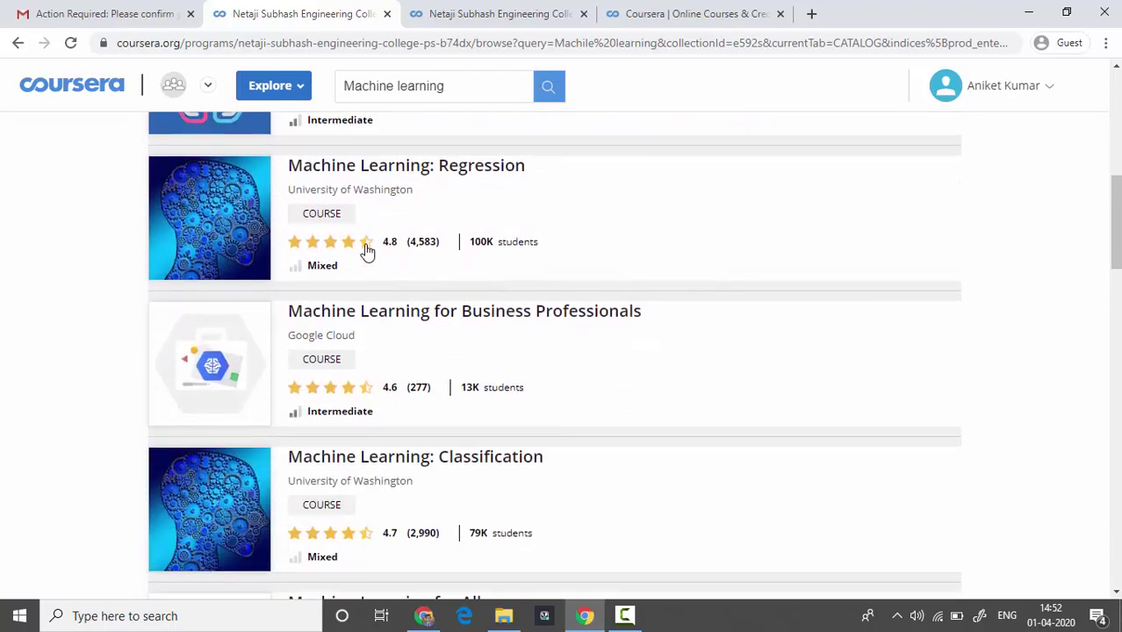
pyautogui.scroll(-2, 431, 281)
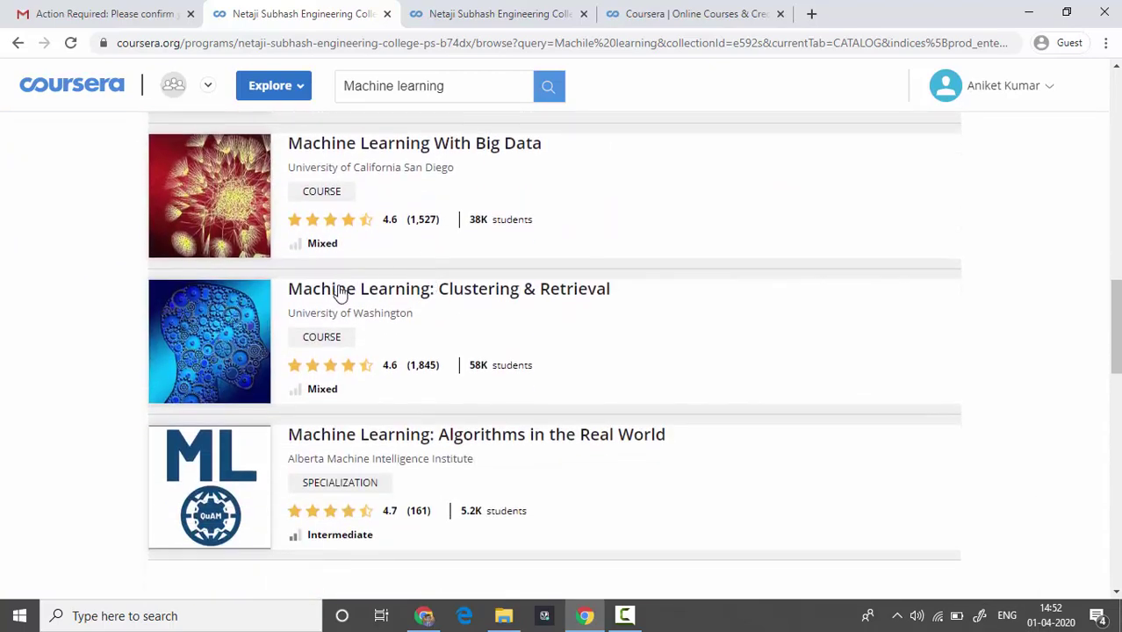
pyautogui.scroll(-3, 335, 296)
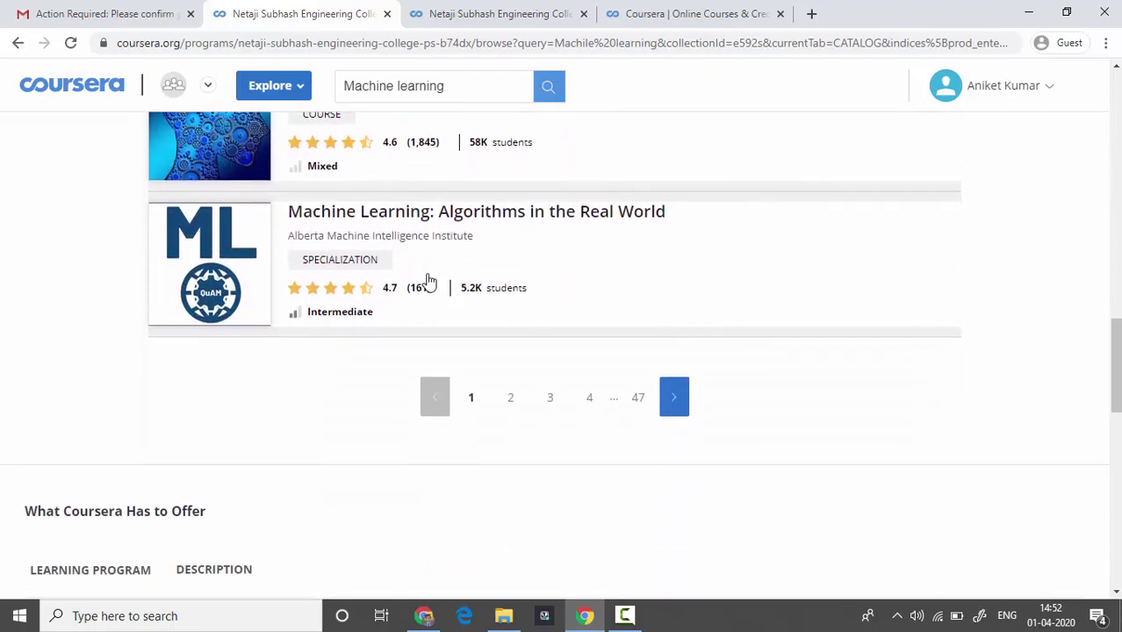
pyautogui.scroll(15, 426, 283)
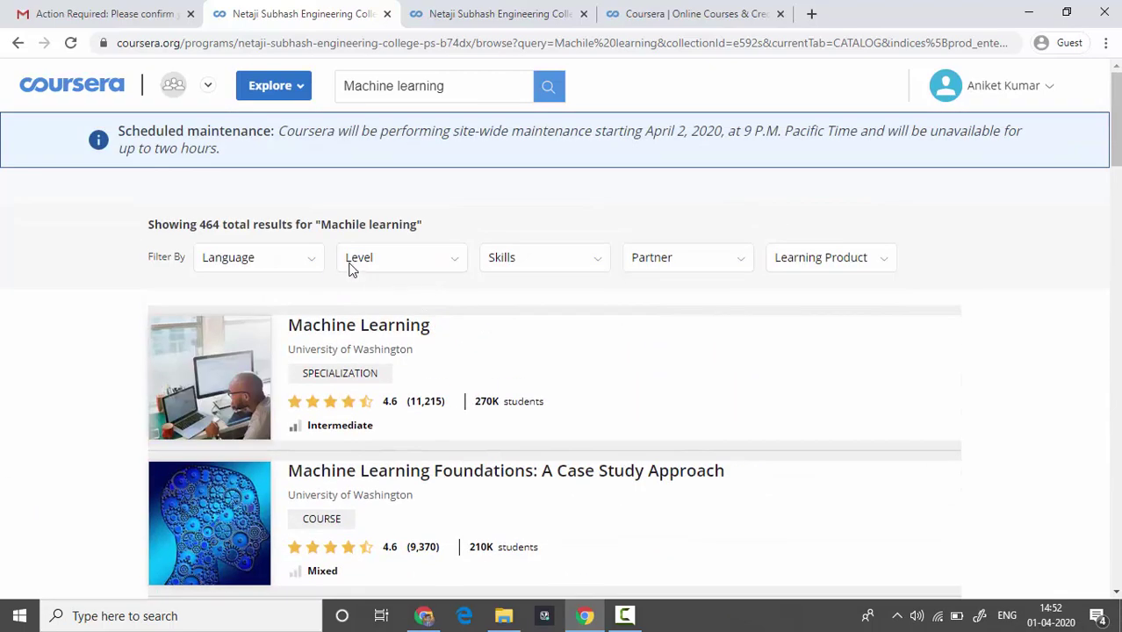